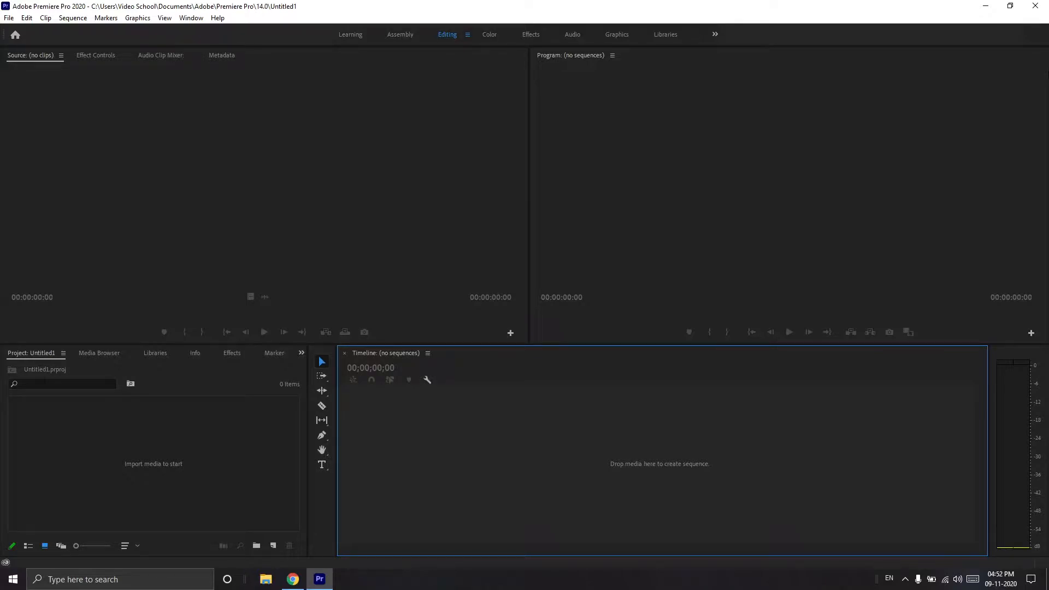
Step: Import the Background and Woman with Green Screen videos from the How To remove Green Screen folder
double_click(250, 437)
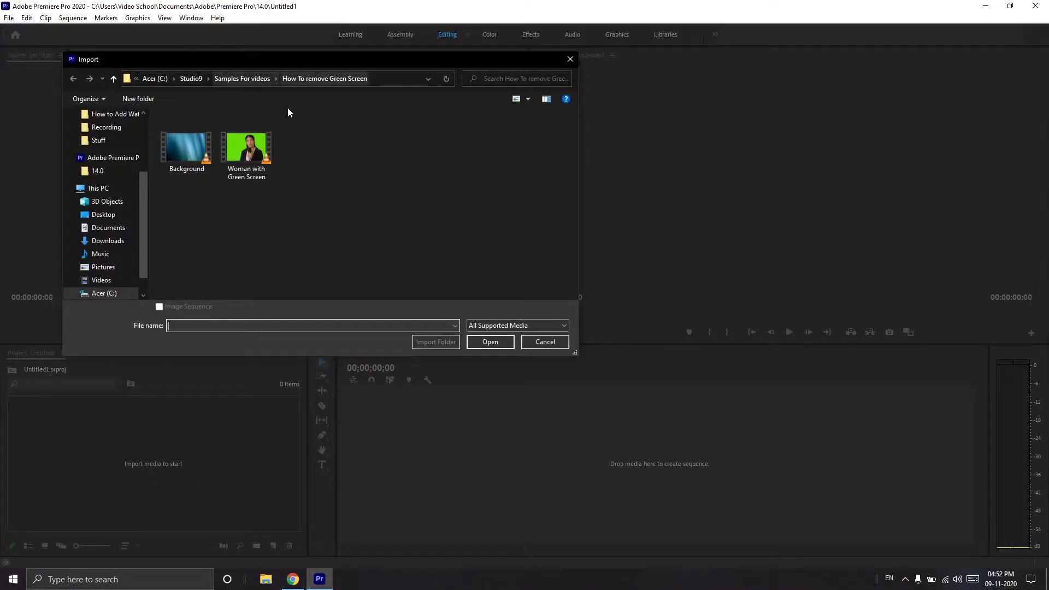
drag(172, 207, 255, 119)
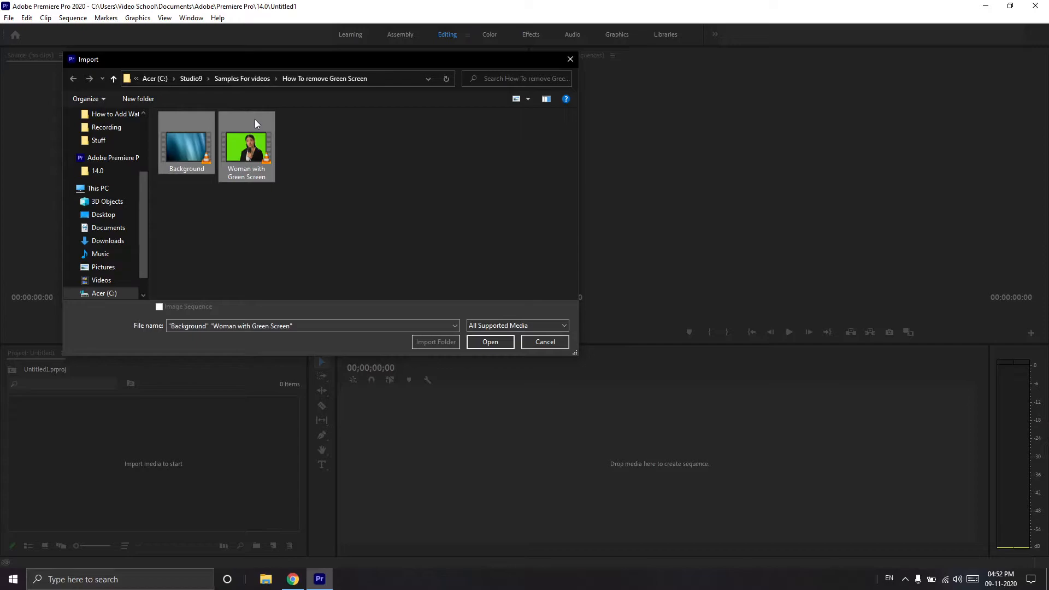
key(Return)
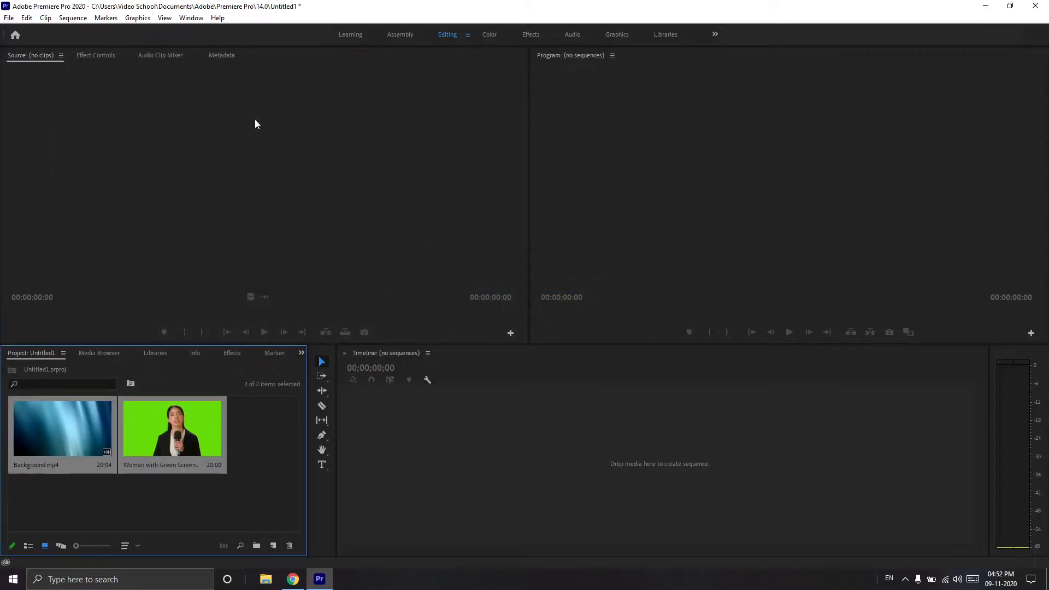
click(258, 401)
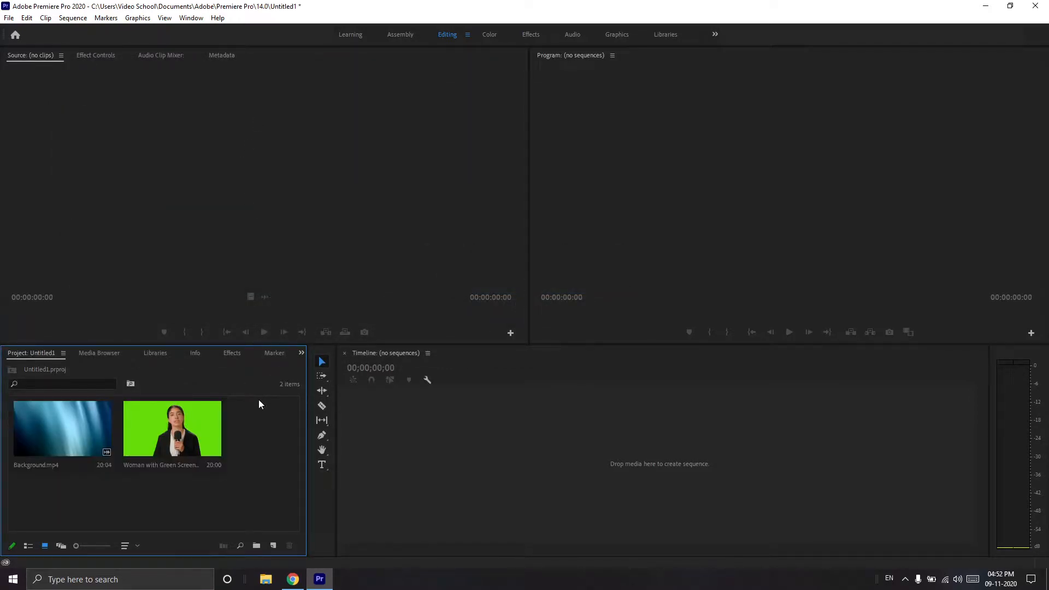
Step: Create a new sequence from Background.mp4 and play back its first few seconds
double_click(70, 434)
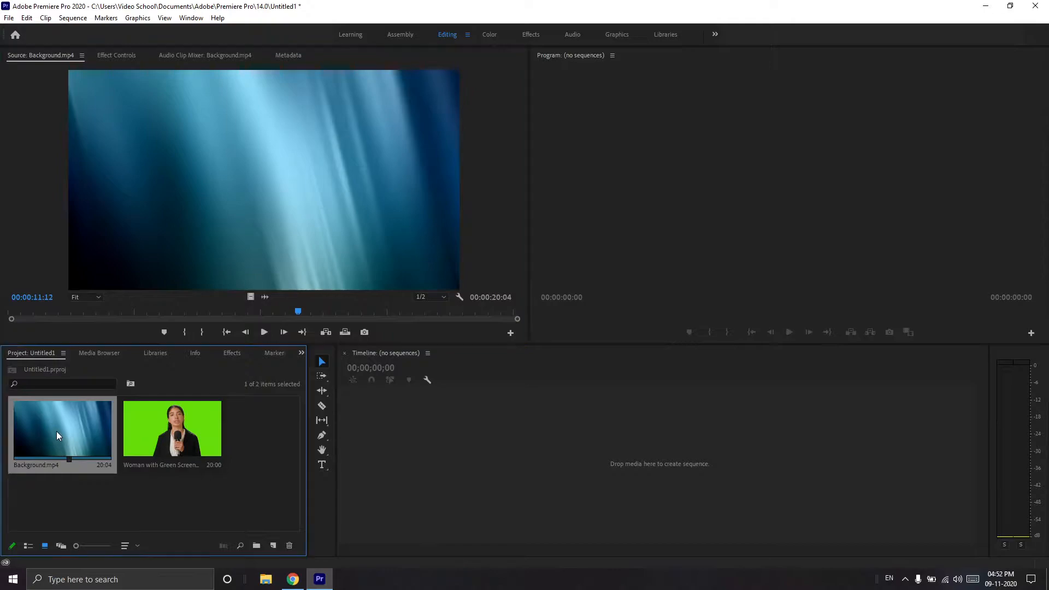
click(56, 431)
drag(356, 450, 361, 445)
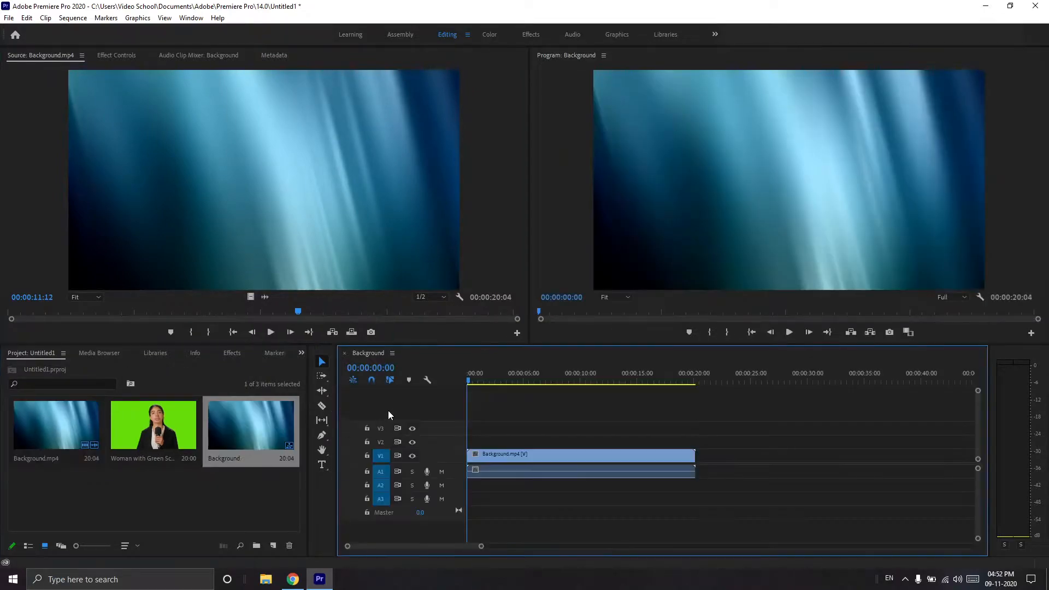
key(space)
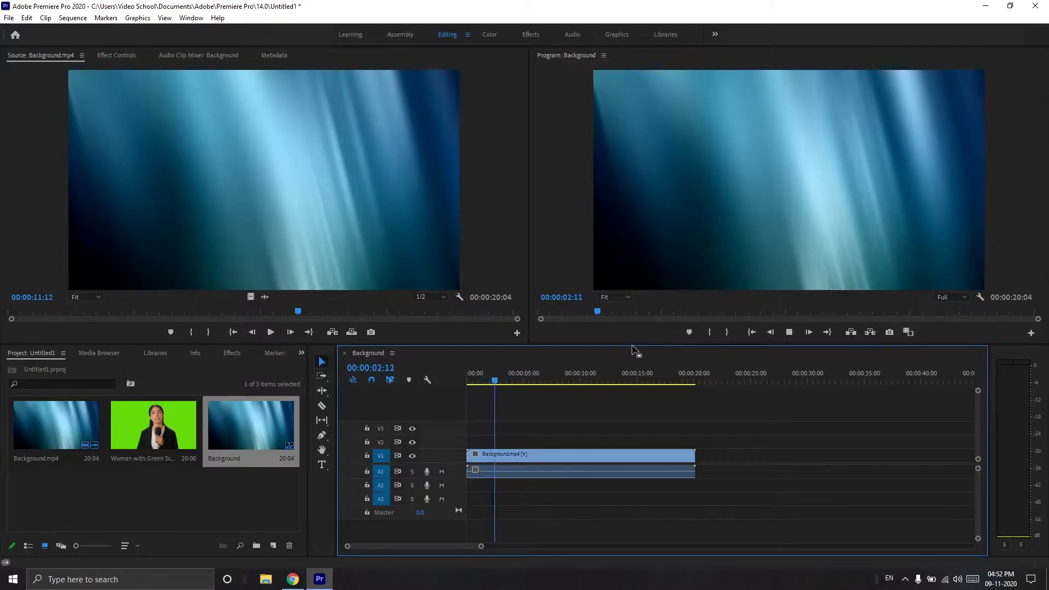
key(Home)
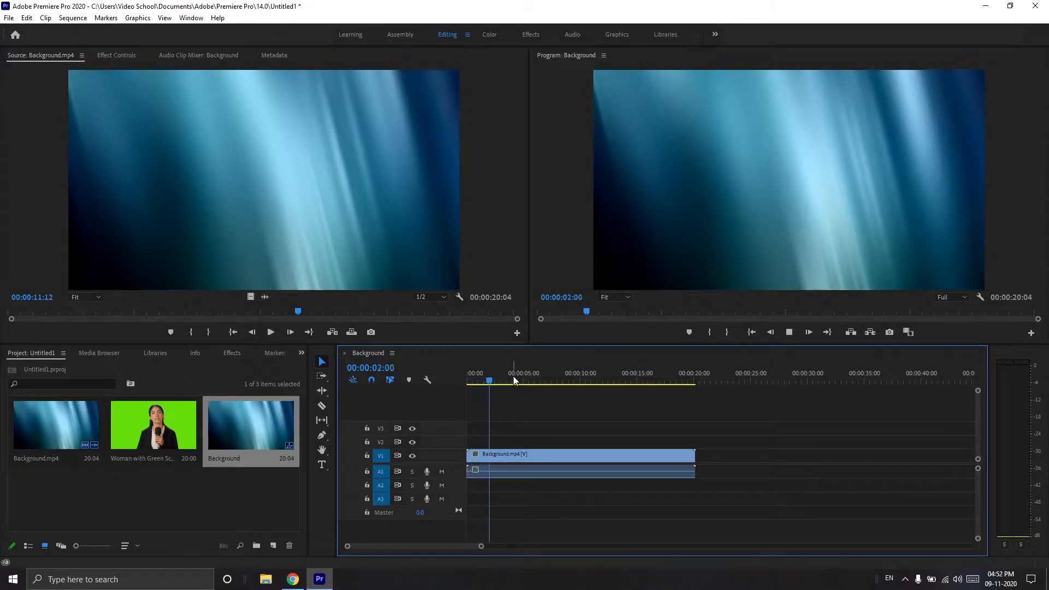
key(space)
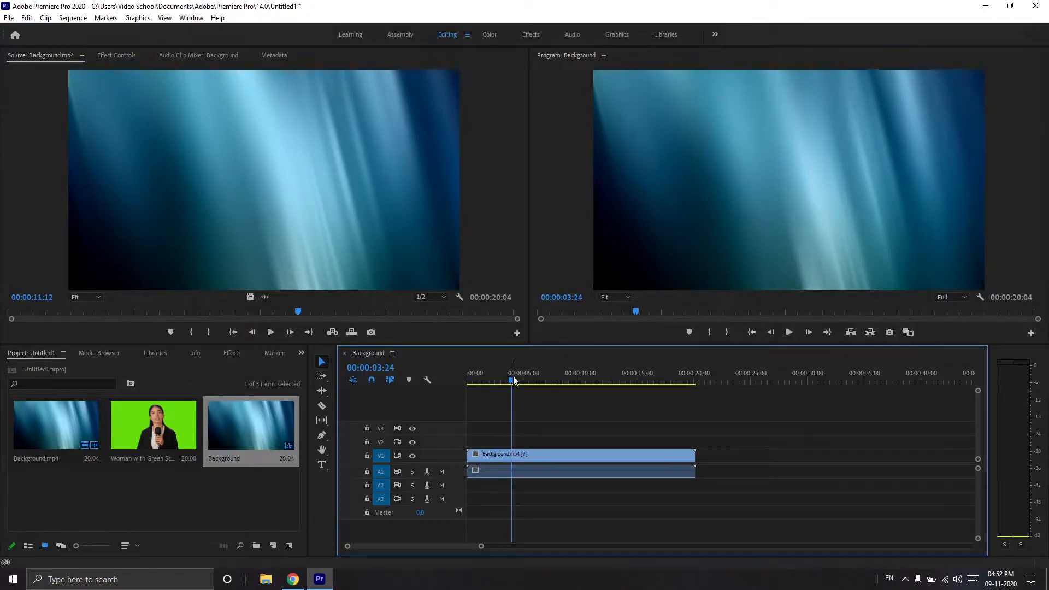
Step: Place Woman with Green Screen.mp4 on track V2 above the background, starting at 00:00, and preview it
drag(194, 430, 475, 442)
drag(513, 387, 468, 391)
drag(508, 438, 503, 438)
key(space)
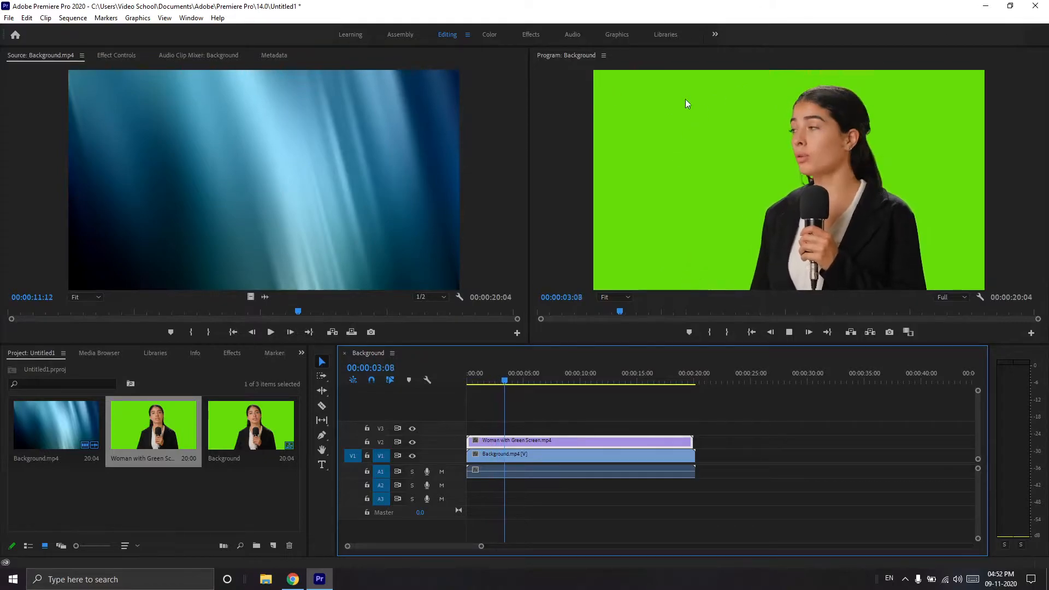
key(space)
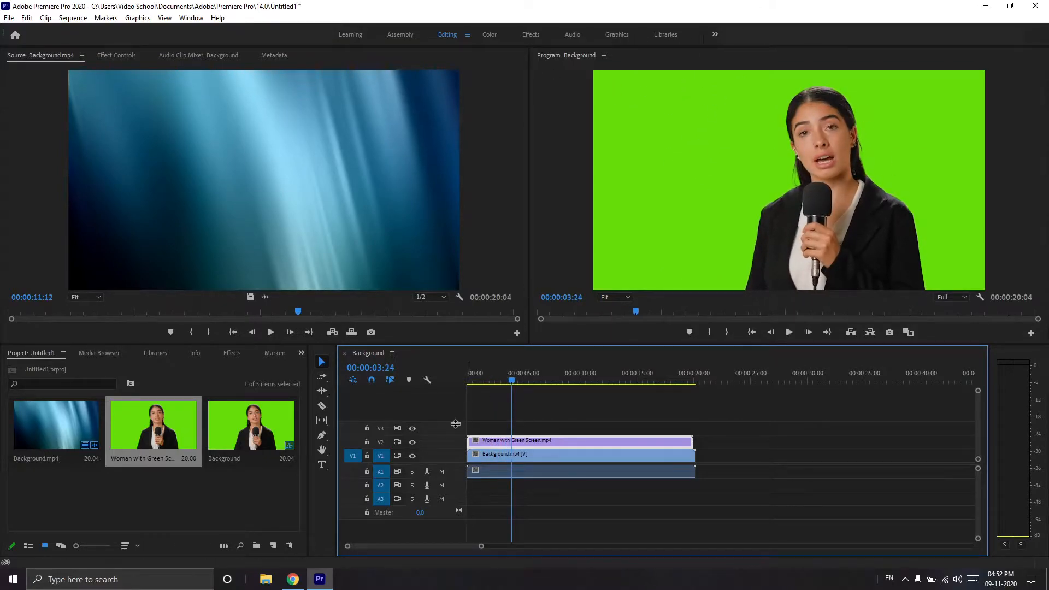
Step: Toggle the output of track V2 off and on to compare the background with the green screen clip
click(412, 442)
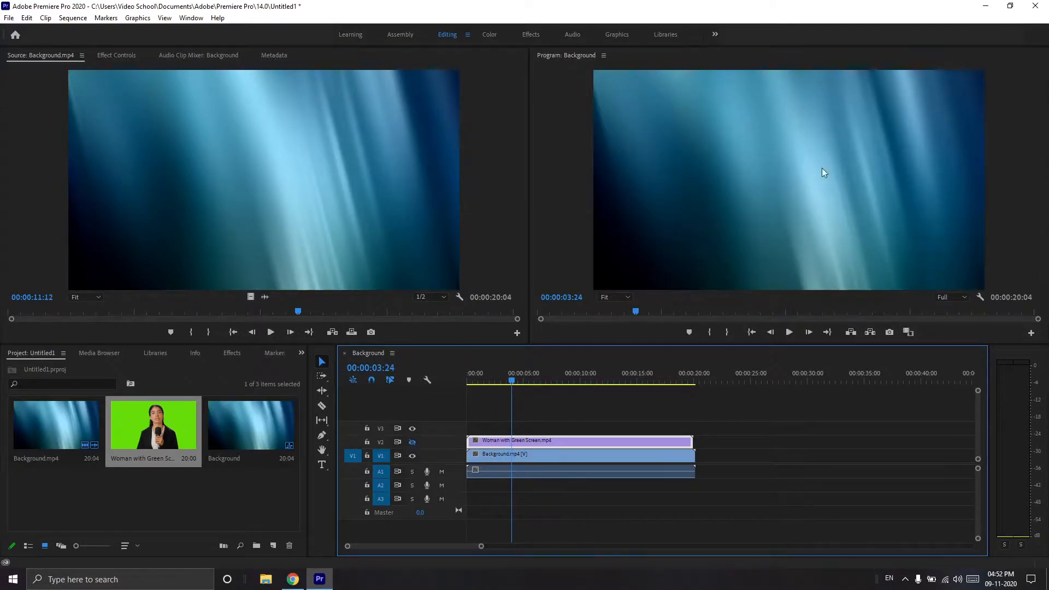
key(space)
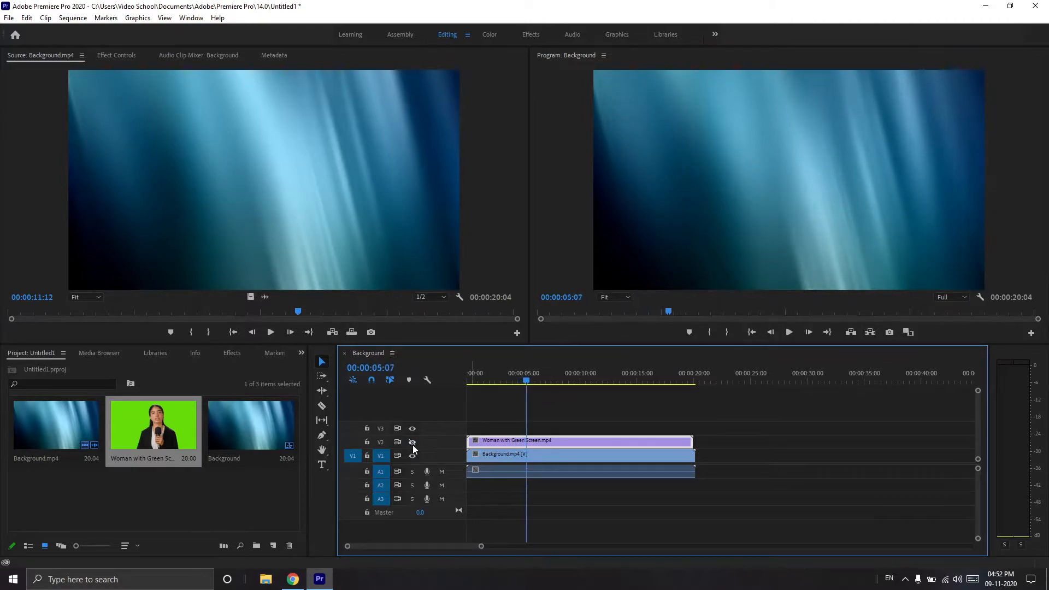
click(412, 444)
drag(502, 379, 456, 381)
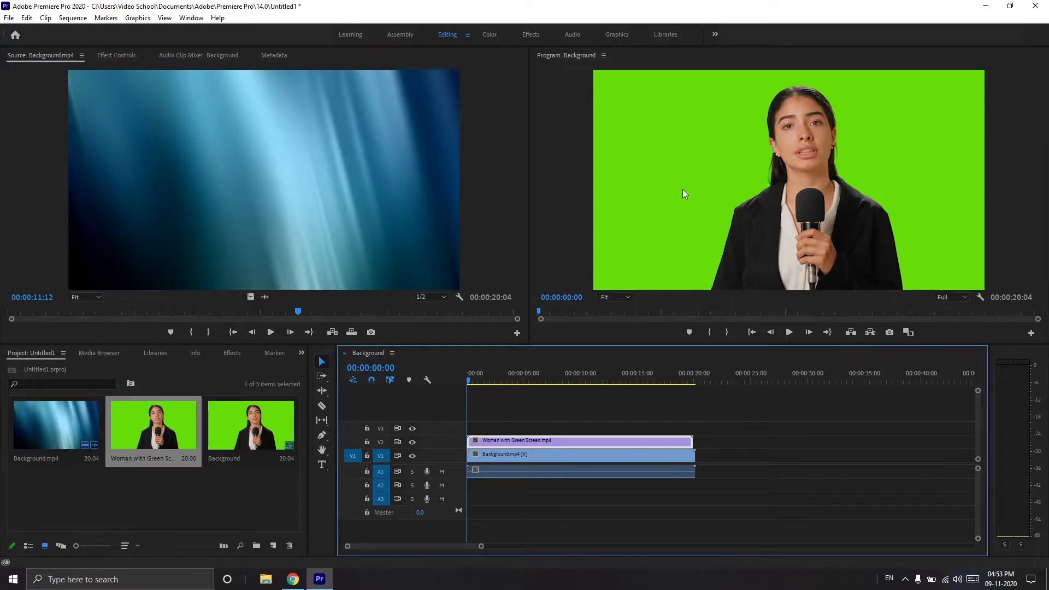
click(412, 442)
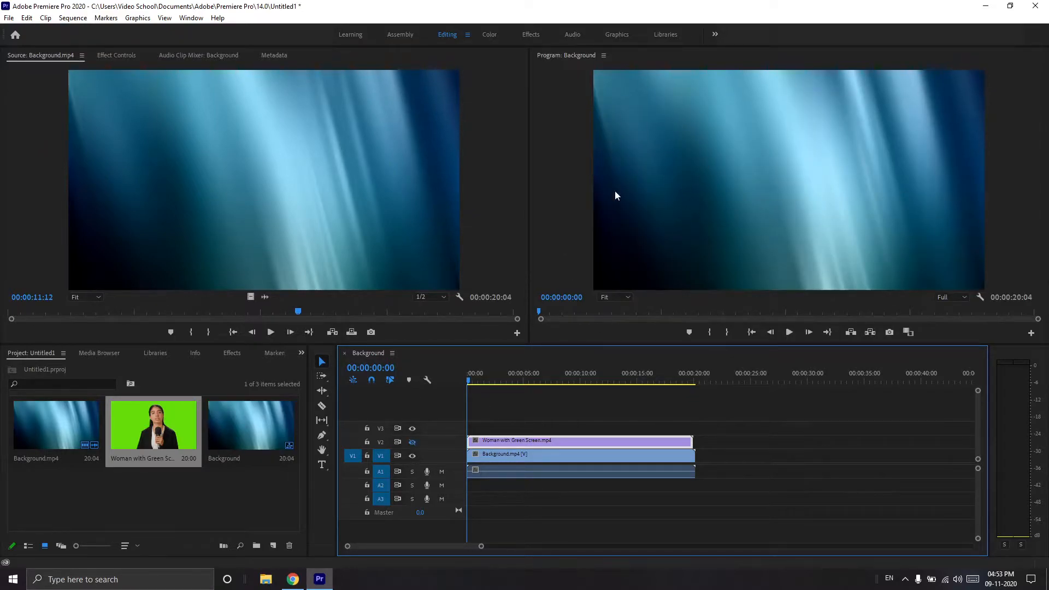
click(412, 442)
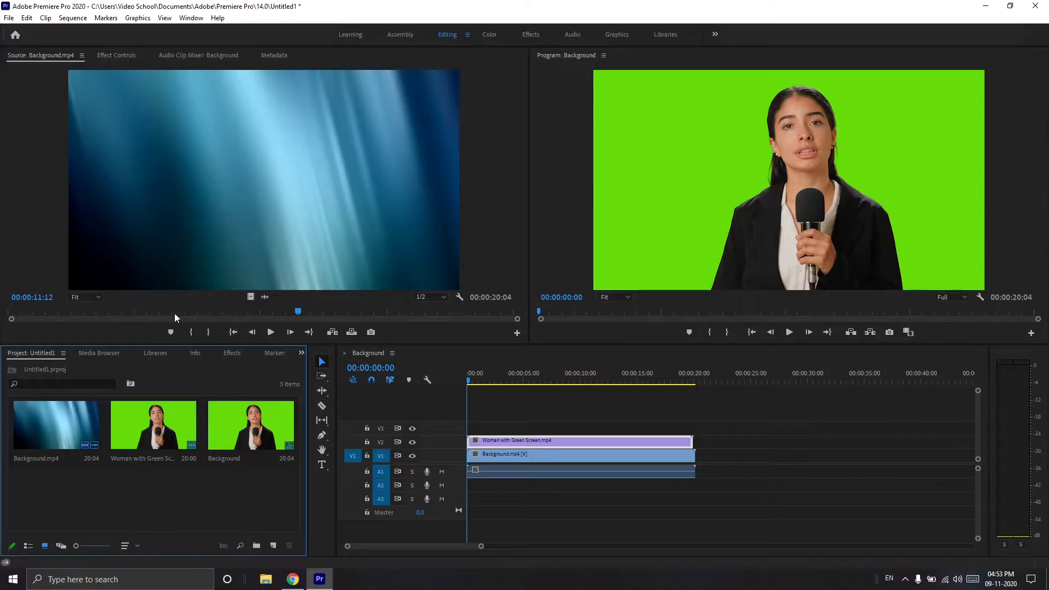
Step: Switch to the Effects workspace, search for Ultra Key and apply it to the Woman with Green Screen clip
click(233, 354)
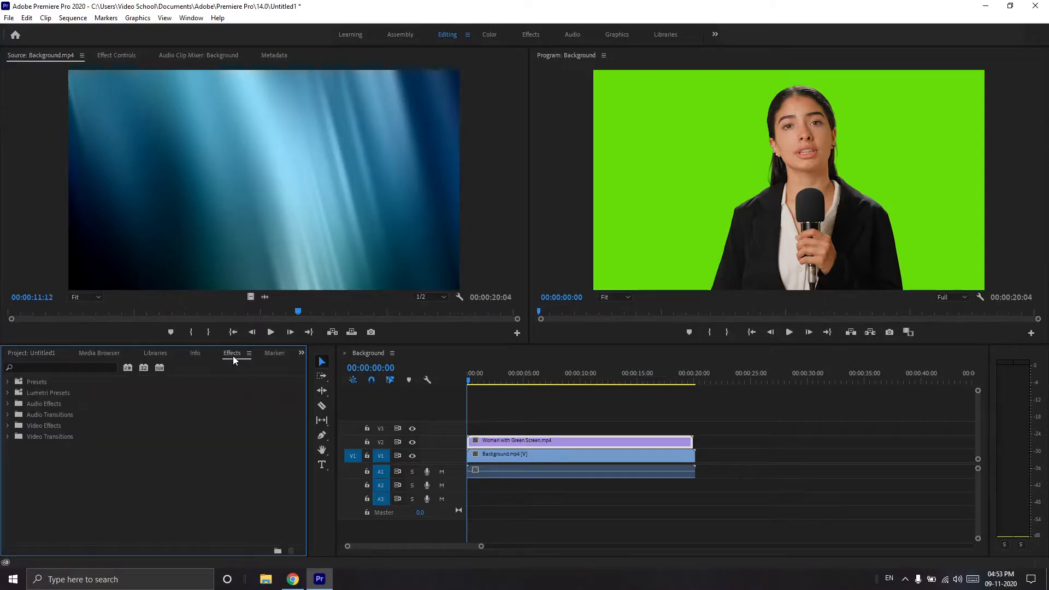
click(526, 34)
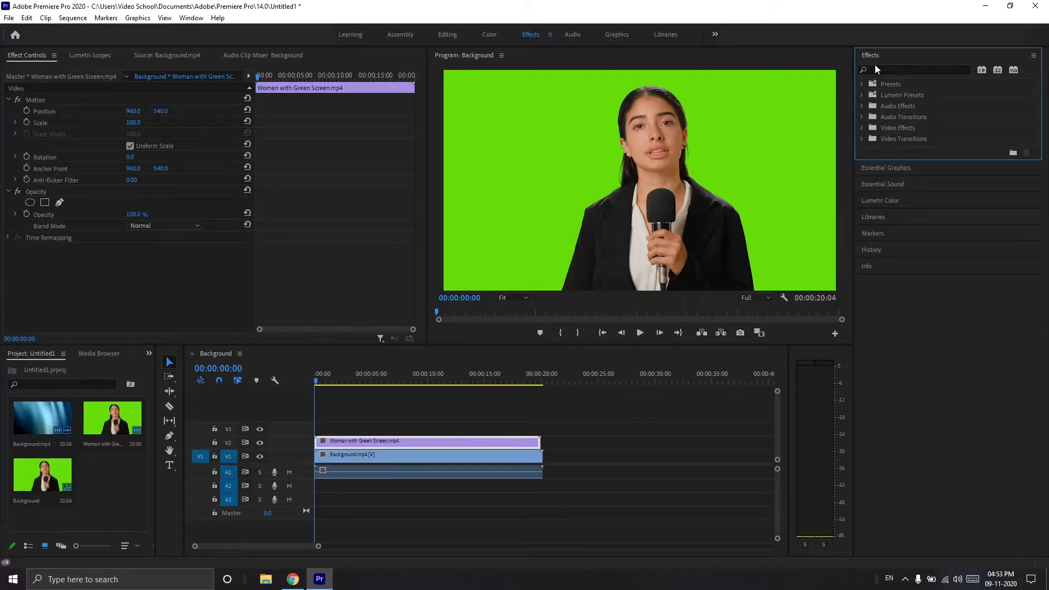
click(878, 69)
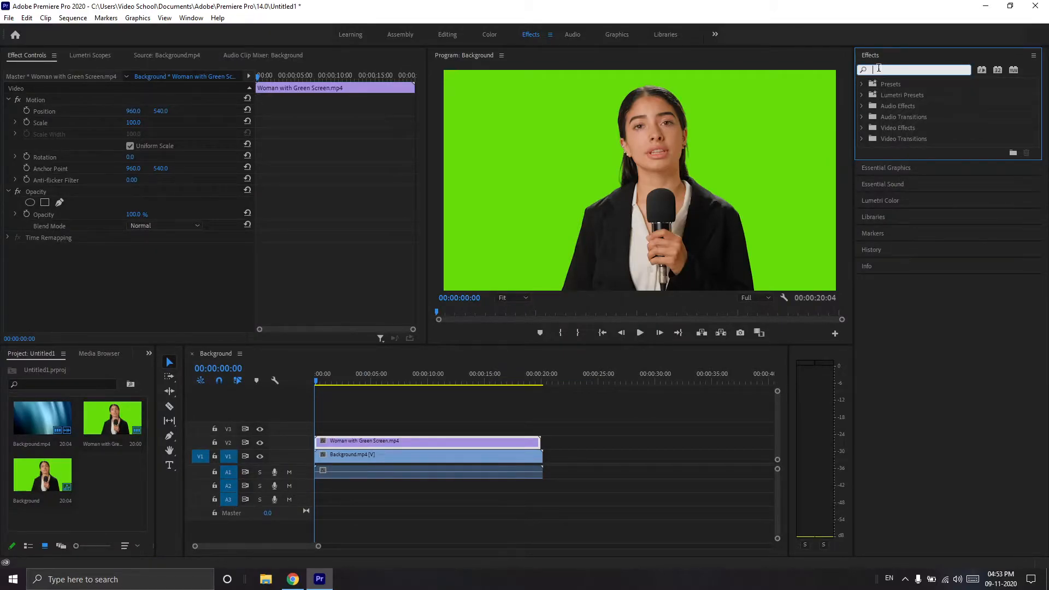
key(Caps_Lock)
key(Caps_Lock)
text(Ultra)
key(Caps_Lock)
text(KEY)
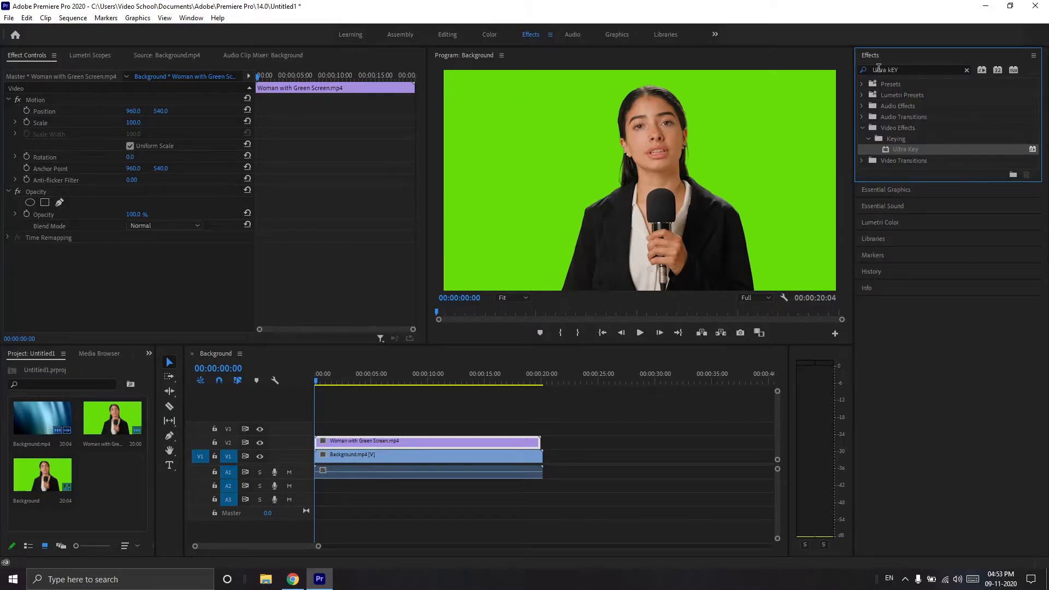
key(Caps_Lock)
double_click(896, 149)
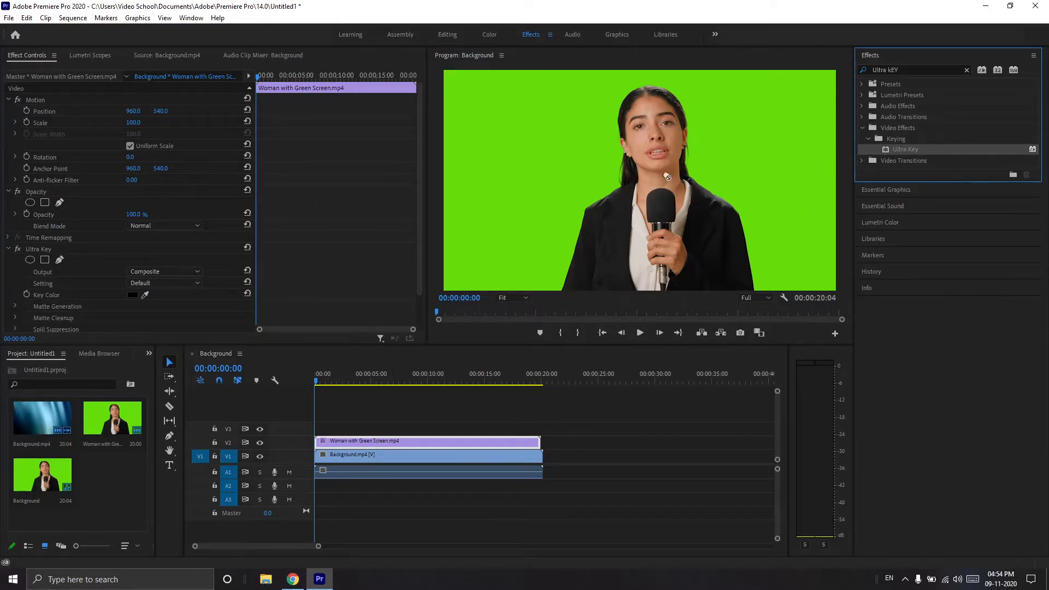
Step: Try applying Ultra Key to the Background.mp4 clip on track V1
drag(451, 369, 422, 458)
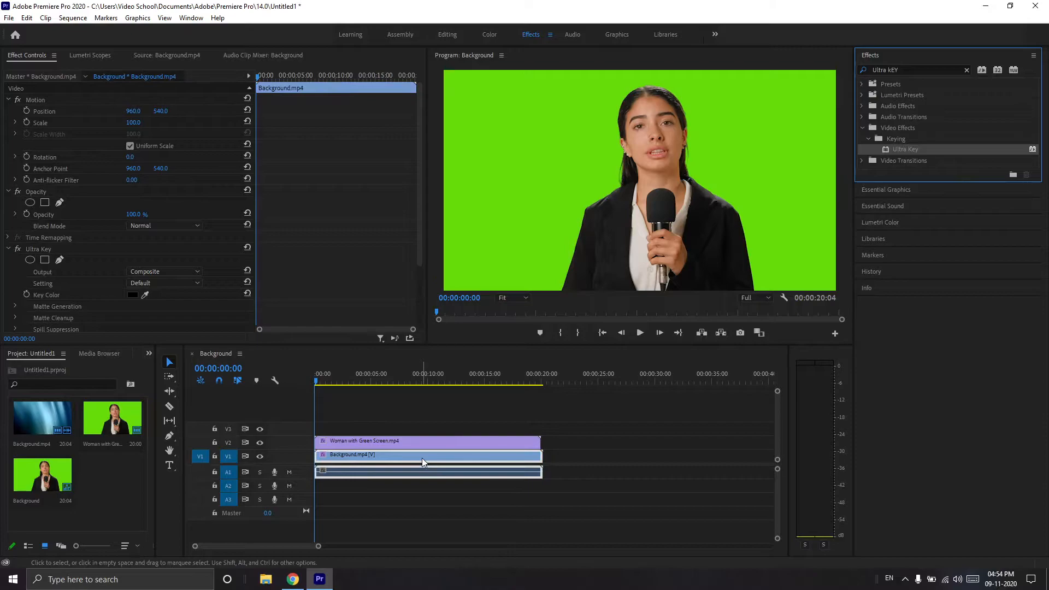
click(421, 458)
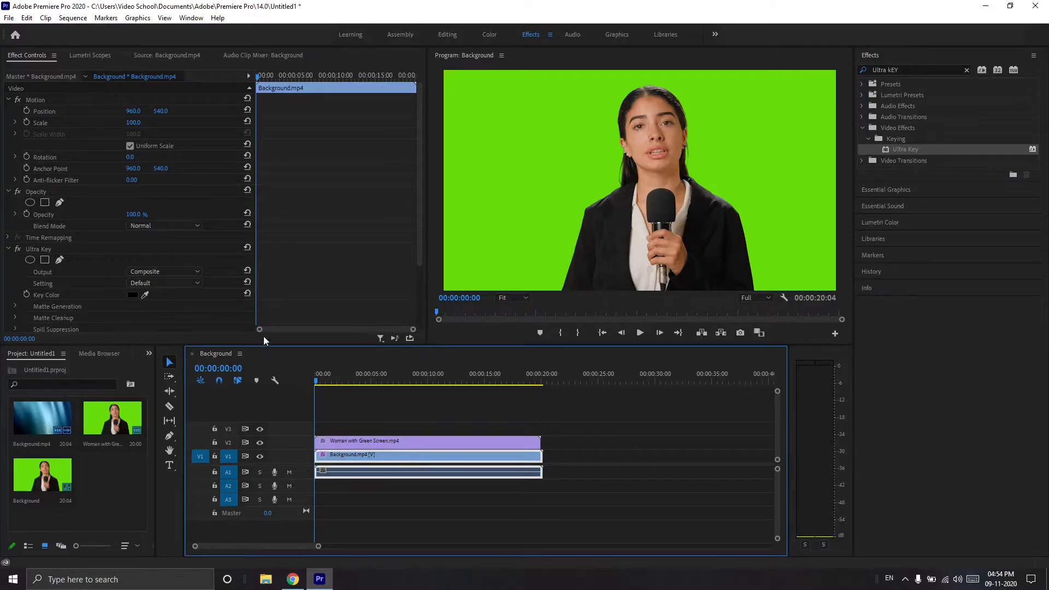
Step: Set the Ultra Key's Key Color on the Woman with Green Screen clip by sampling the green backdrop in the preview
click(328, 441)
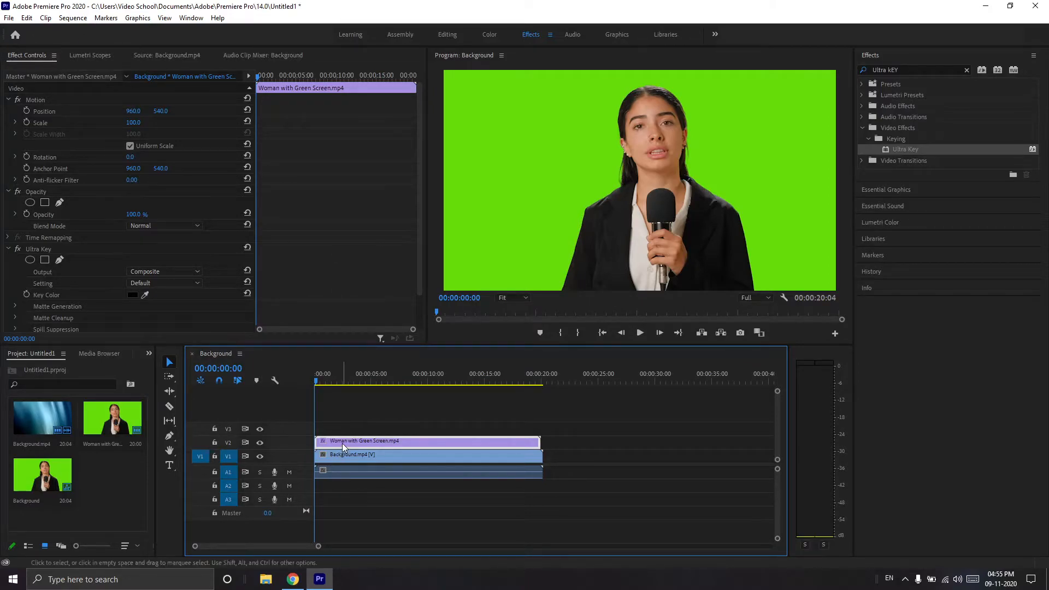
click(24, 57)
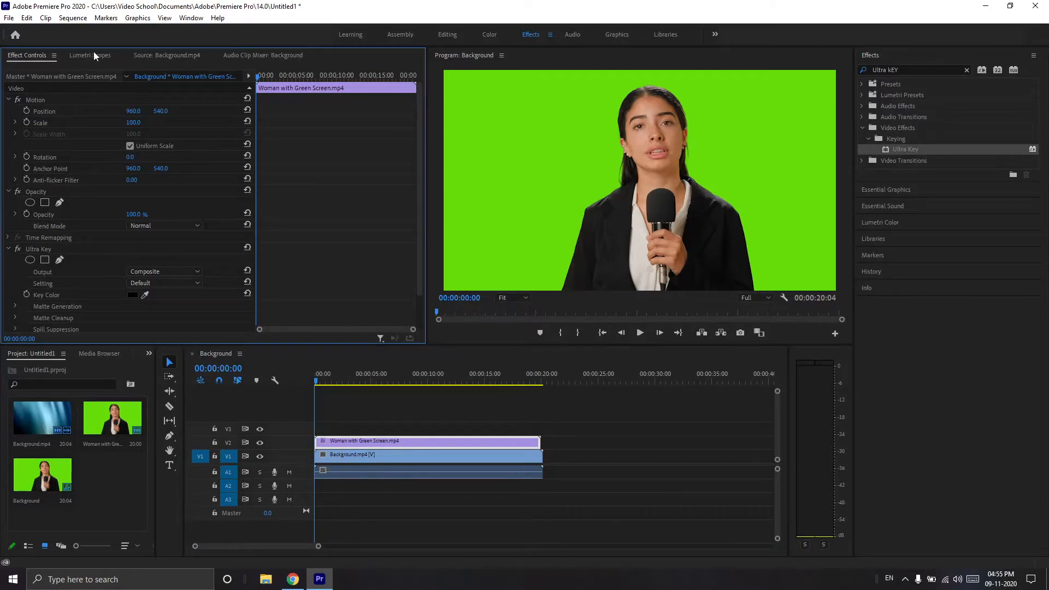
click(93, 52)
click(23, 54)
scroll(54, 225, down, 2)
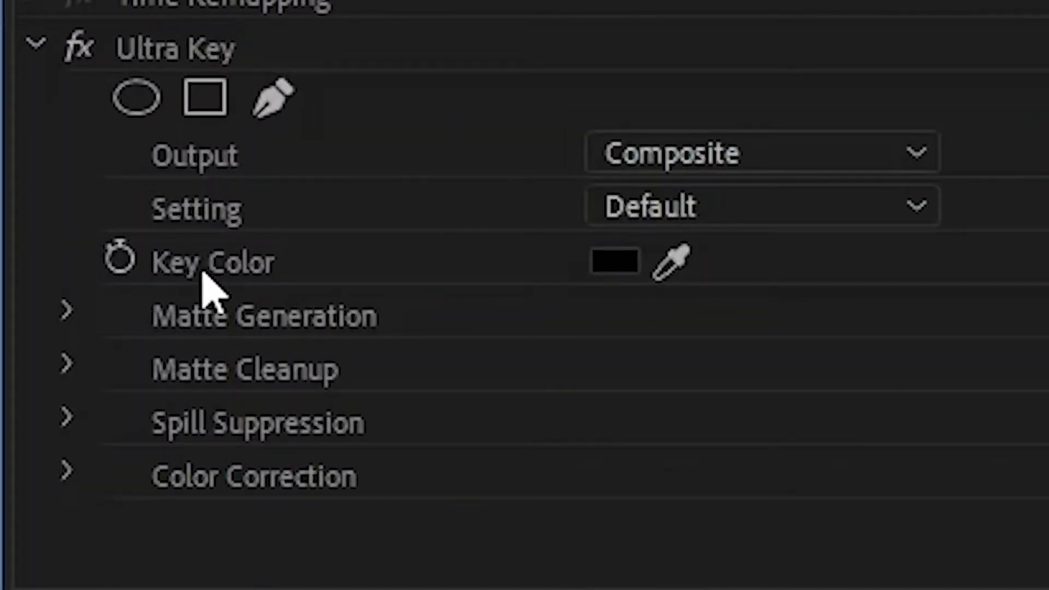
click(42, 262)
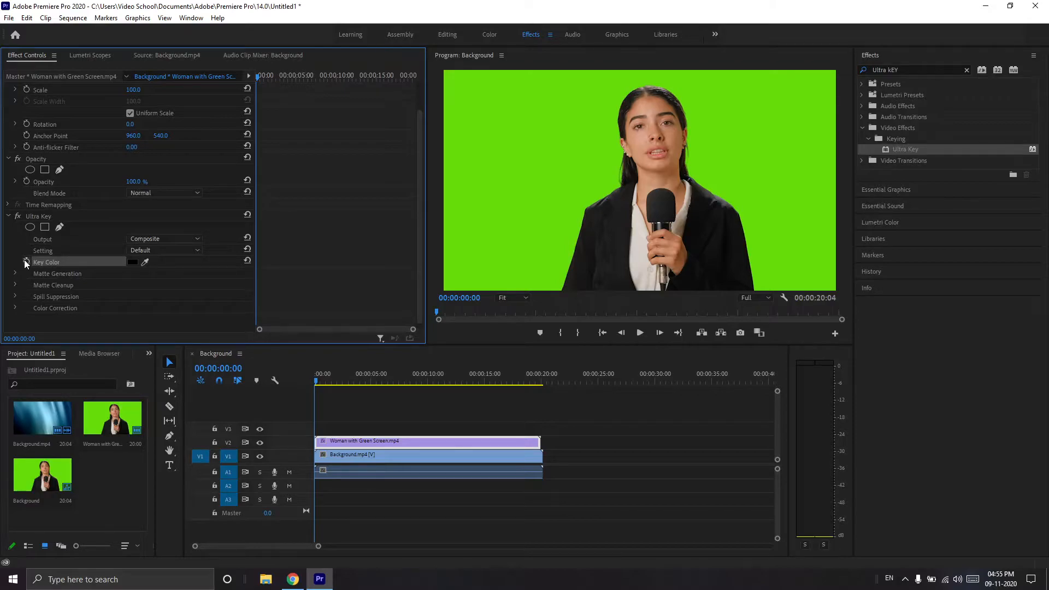
click(145, 264)
click(511, 157)
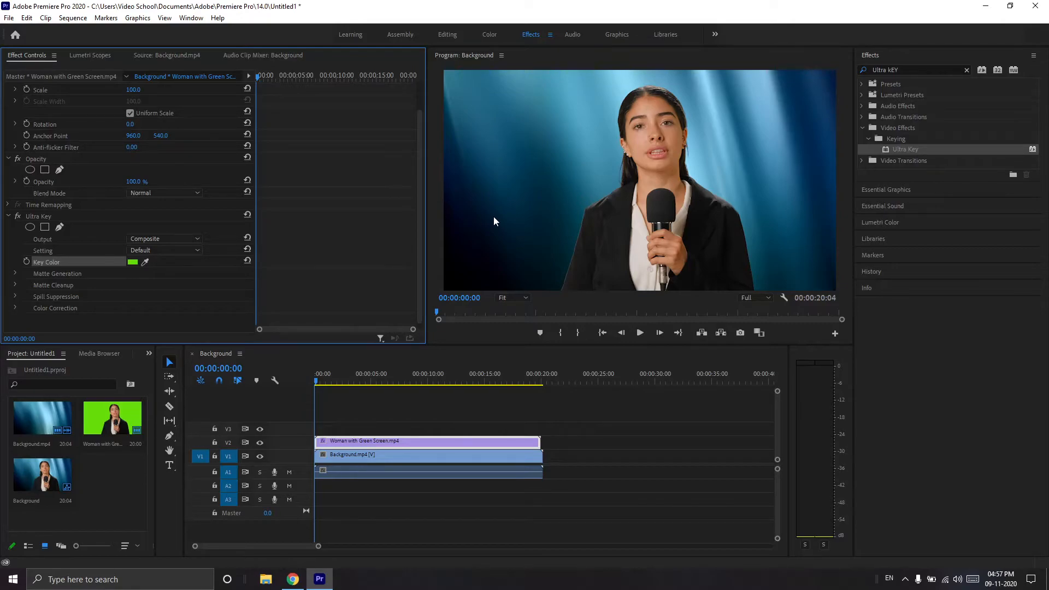
Step: Check the effect settings of both clips and play the keyed composite from the start
click(334, 458)
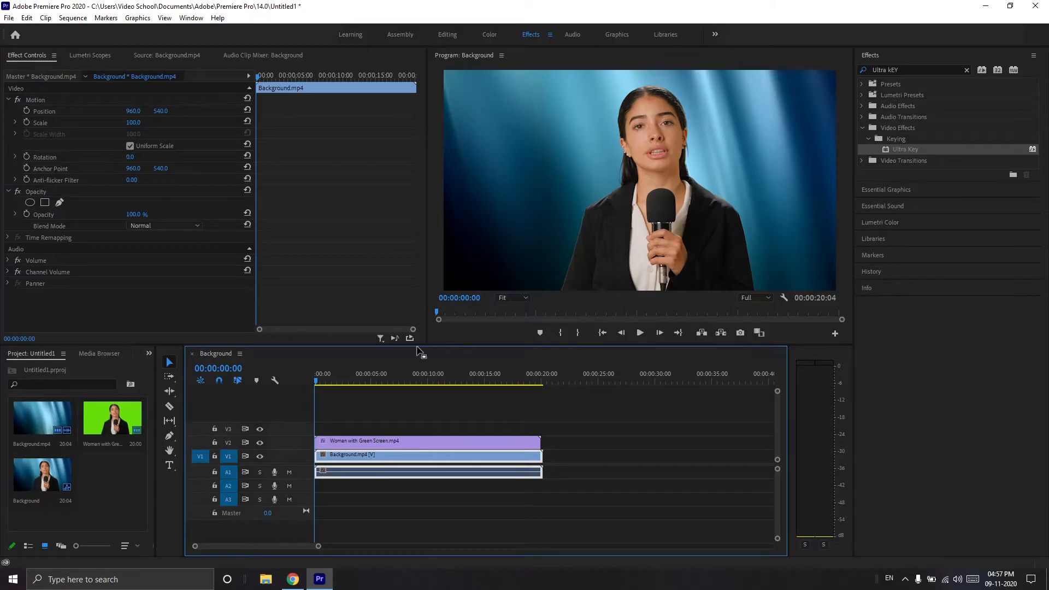
click(426, 442)
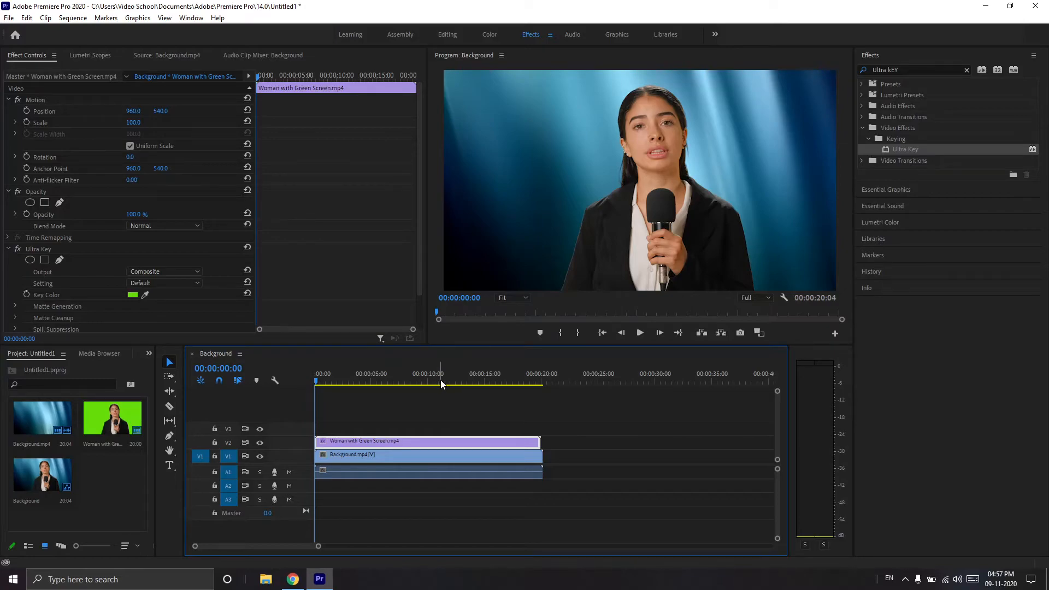
key(space)
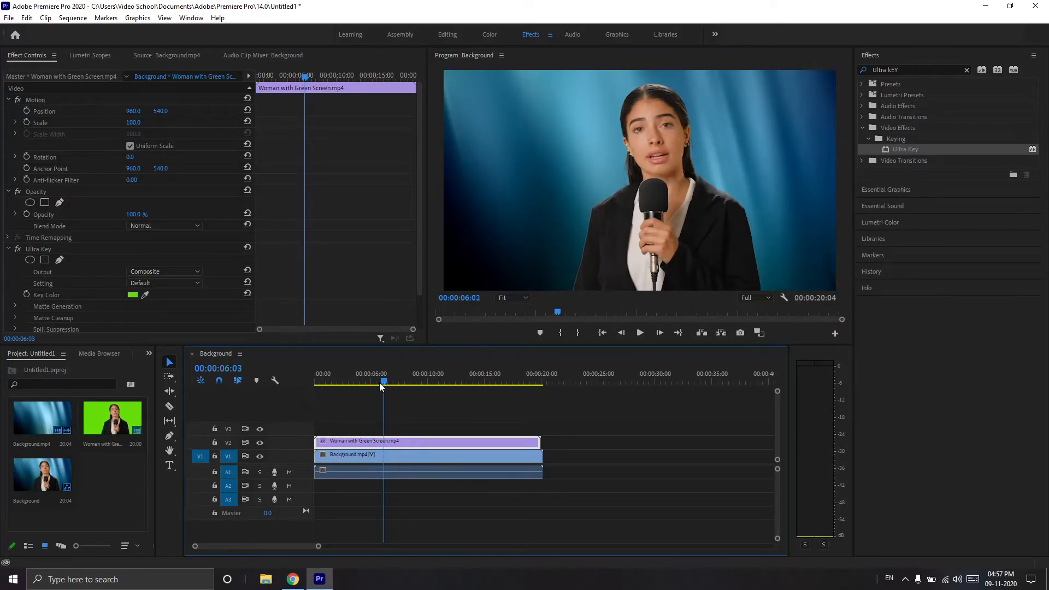
drag(315, 384, 388, 385)
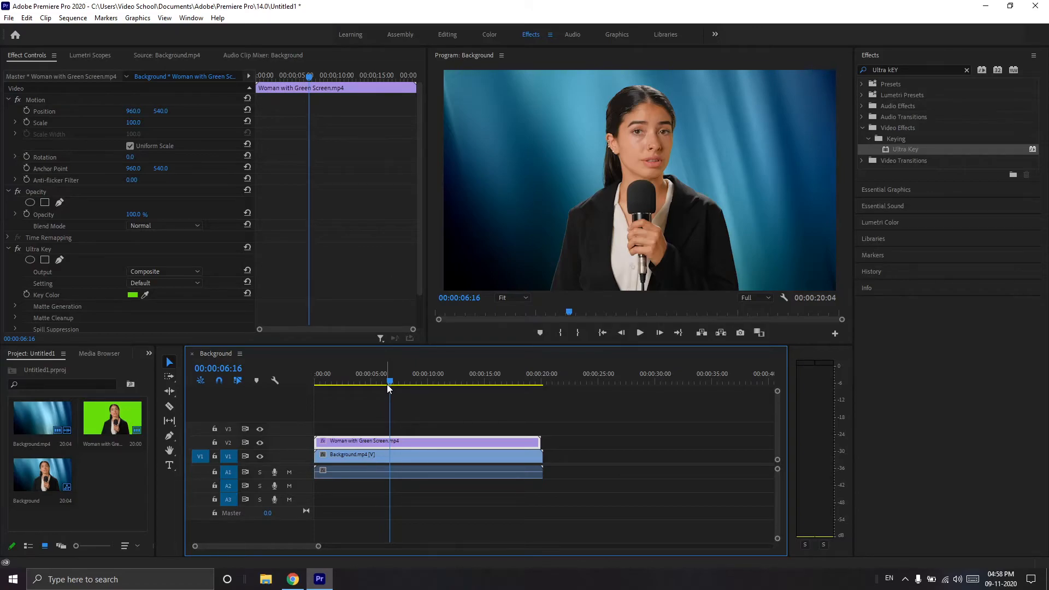
key(Home)
key(space)
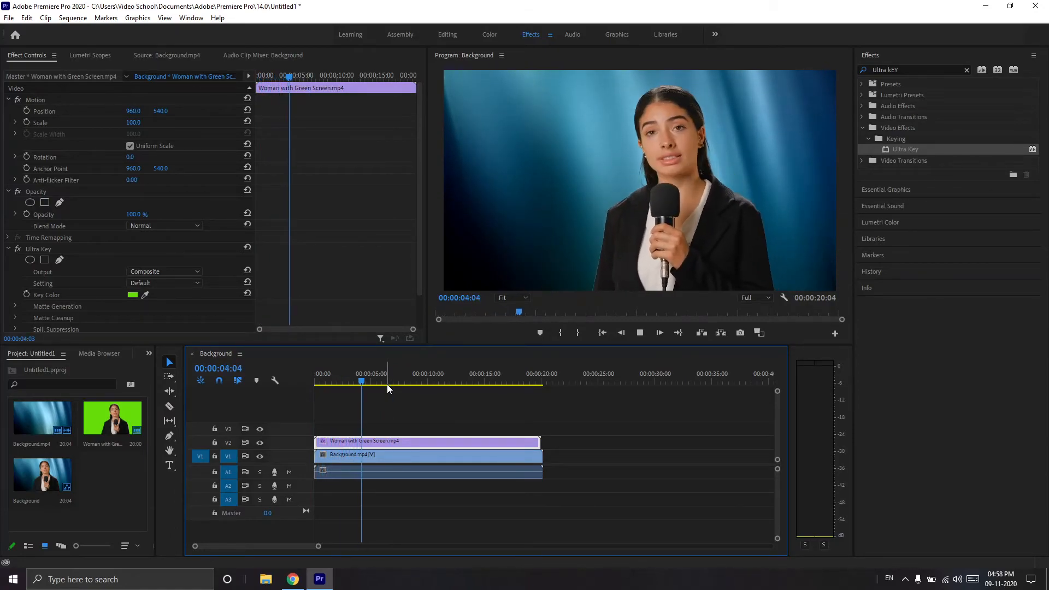
Step: Return to the Editing workspace and export the sequence as Background.mp4 with the HEVC (H.265) format and Match Source - High Bitrate preset
click(447, 35)
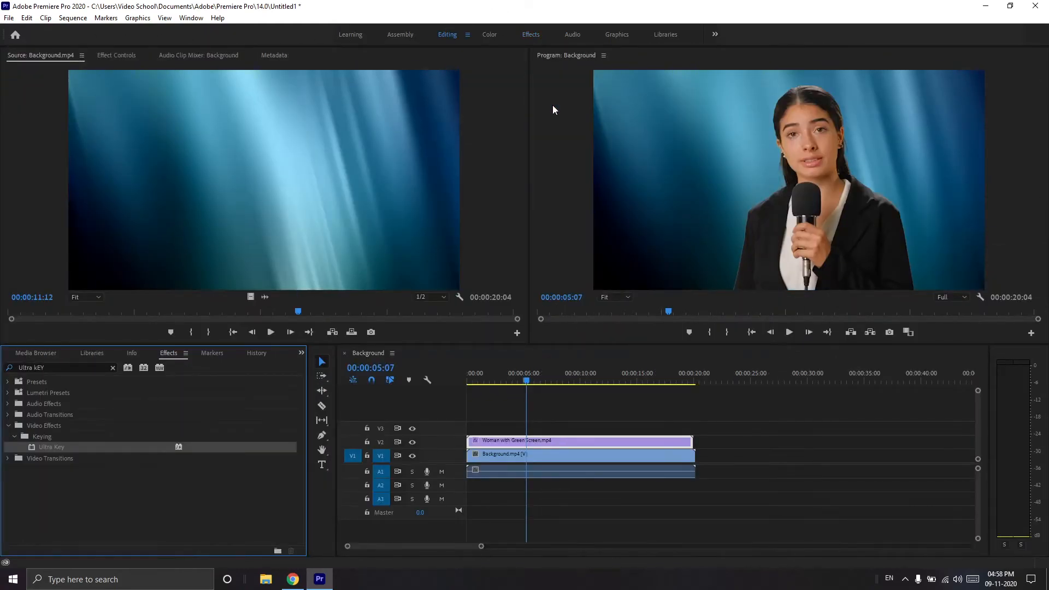
key(space)
click(9, 17)
mouse_move(82, 358)
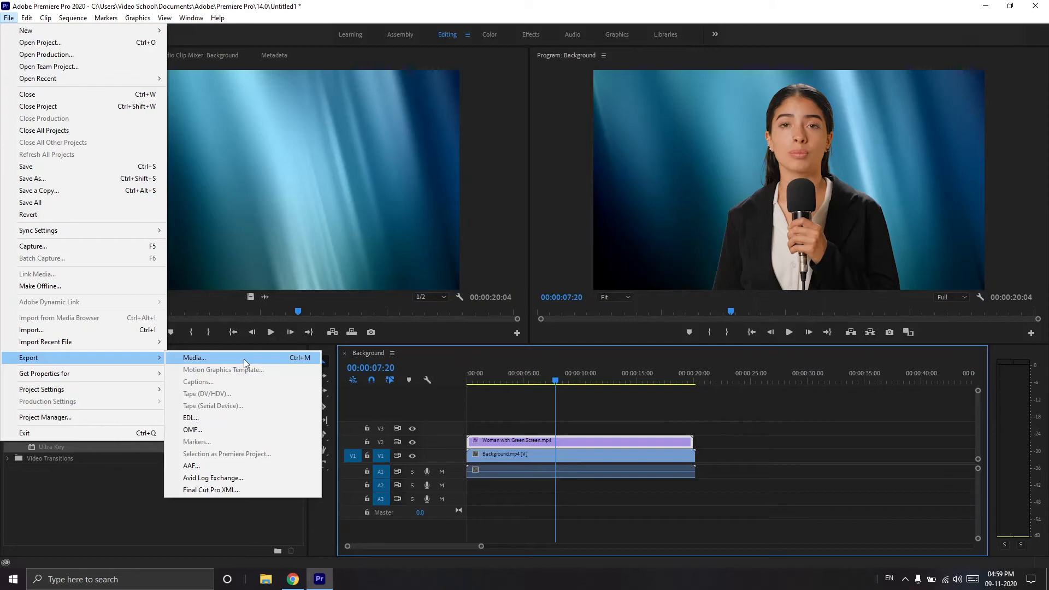
click(243, 359)
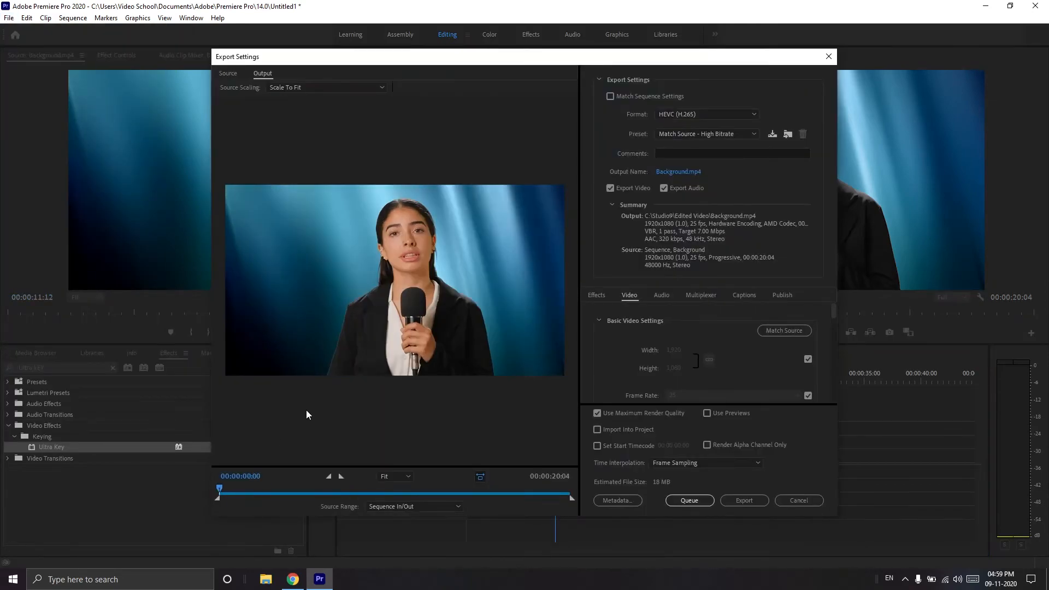
click(745, 501)
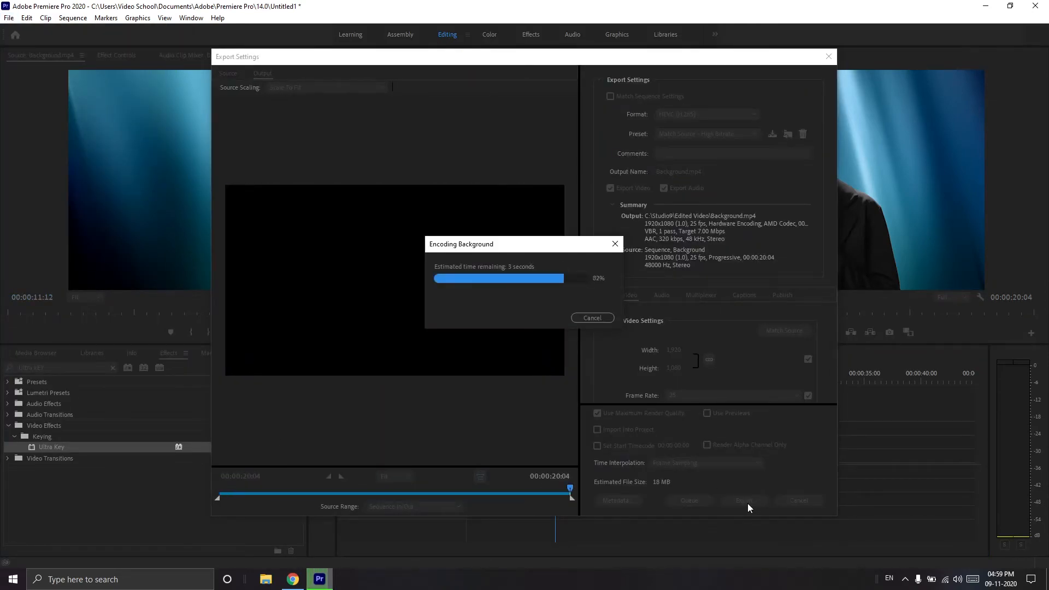
Step: Switch to File Explorer, open the Studio9 > Edited Video folder, and play then pause the exported Background video
click(266, 579)
click(196, 175)
click(199, 149)
click(203, 135)
click(208, 162)
click(198, 311)
double_click(274, 112)
click(674, 9)
double_click(358, 82)
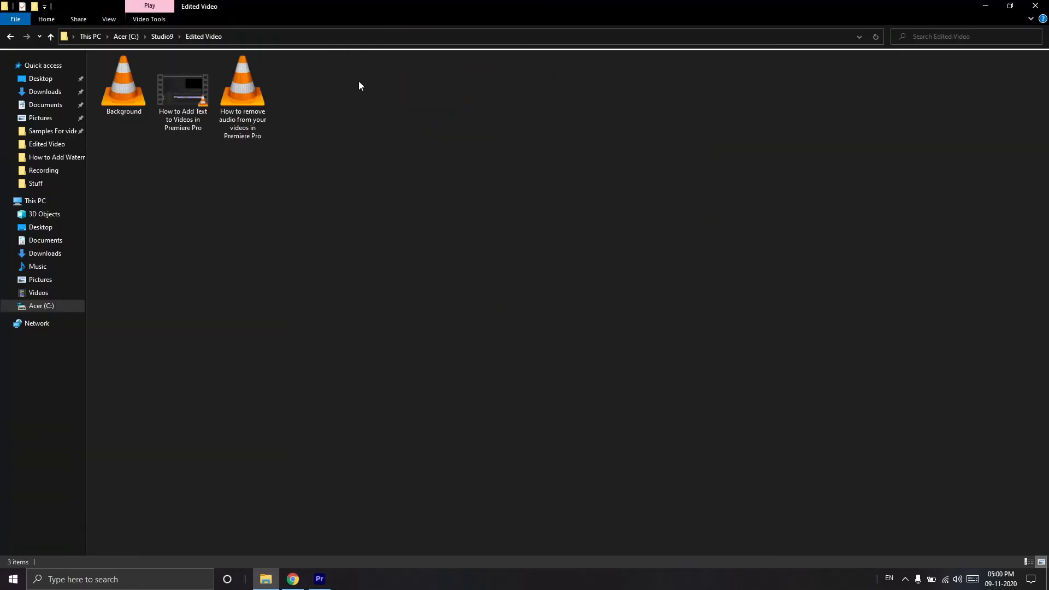
double_click(127, 88)
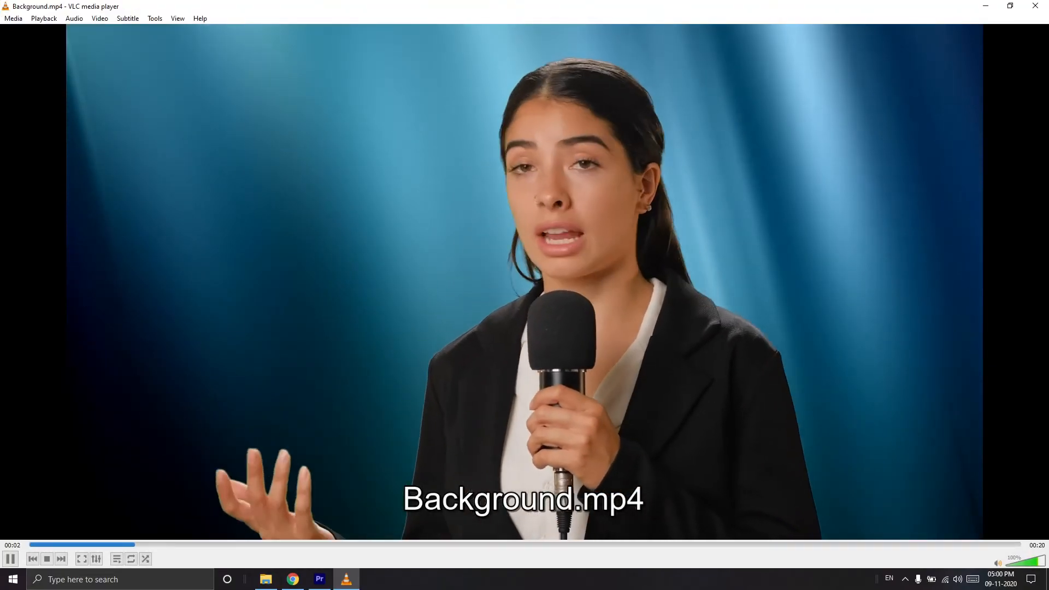
key(space)
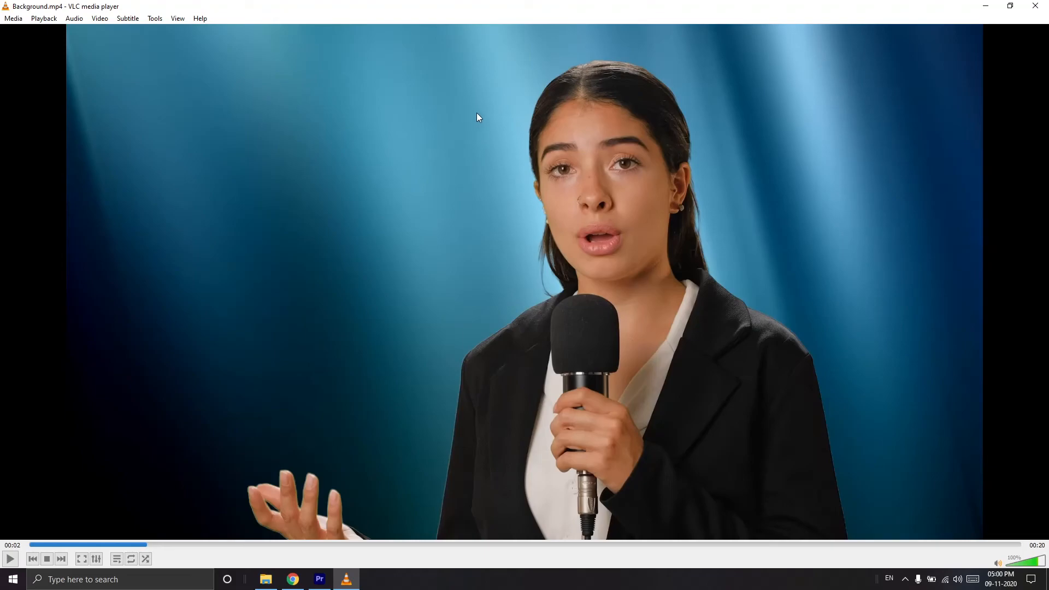